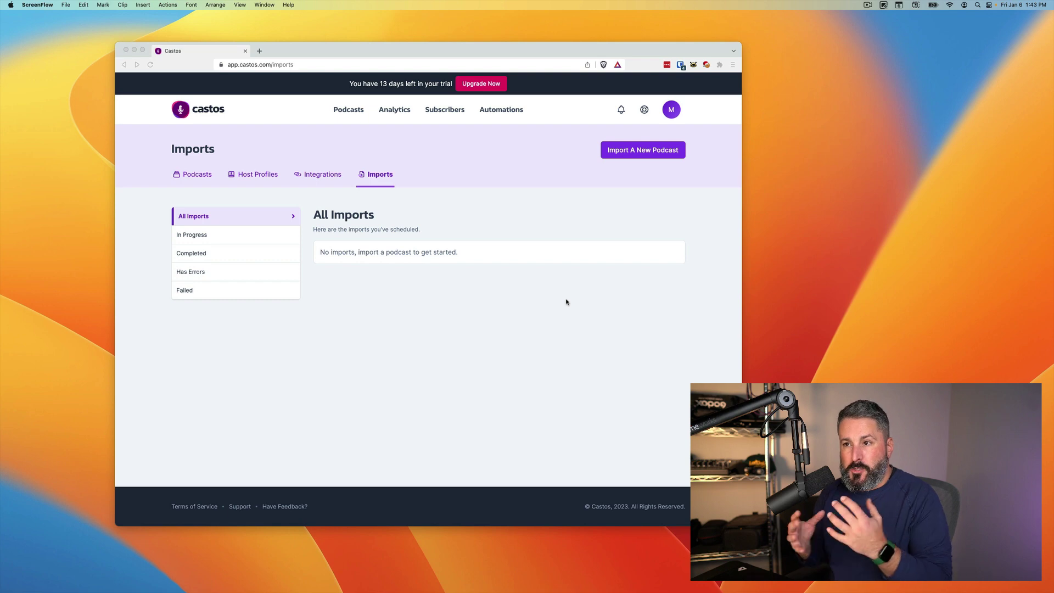
# Go to the Imports page from the account menu and start importing a new podcast.
pyautogui.click(191, 112)
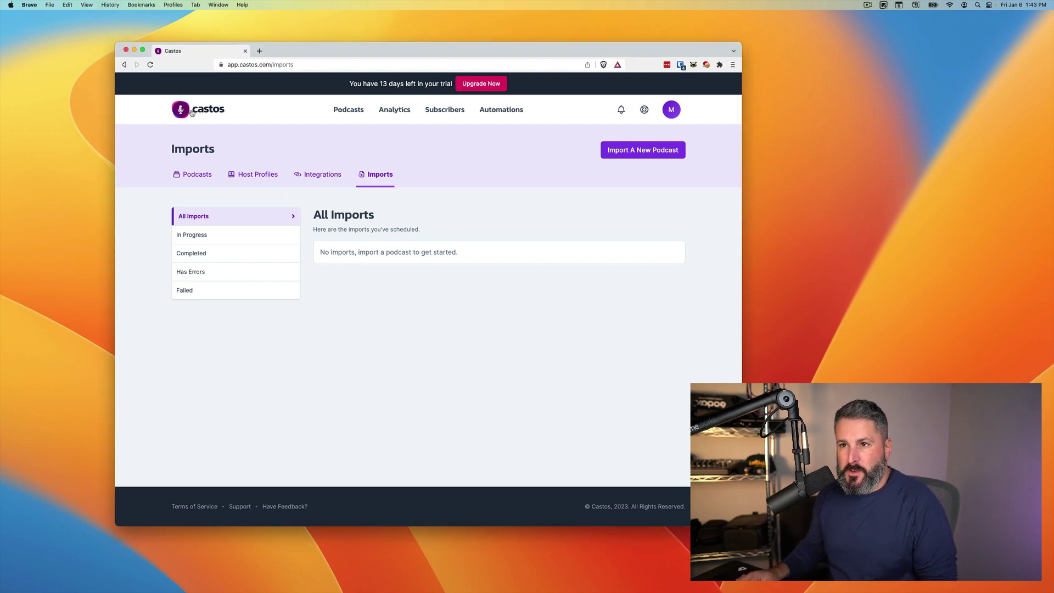
pyautogui.click(191, 113)
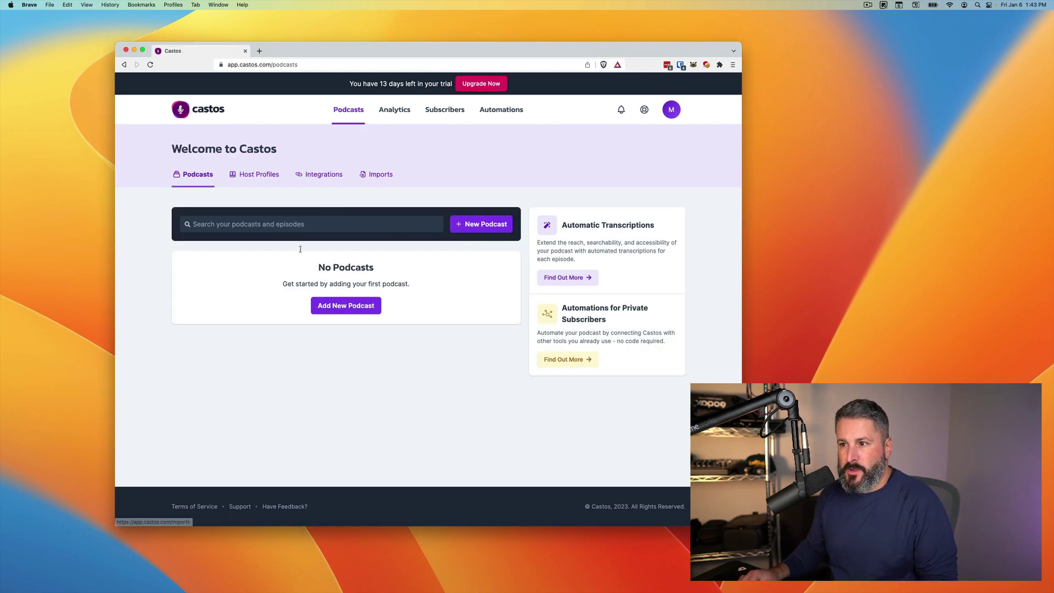
pyautogui.click(677, 114)
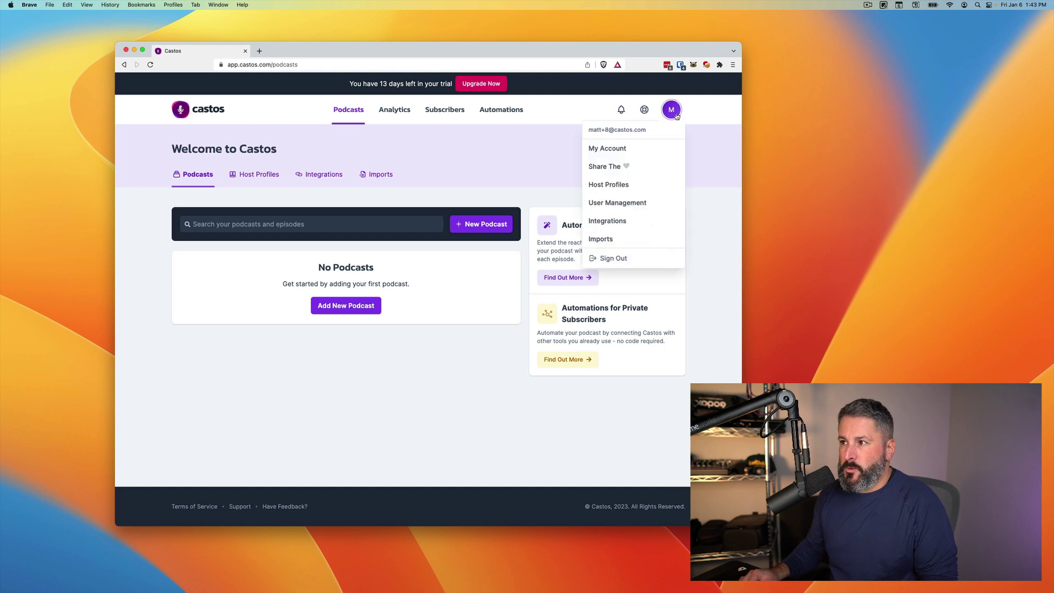
pyautogui.click(626, 242)
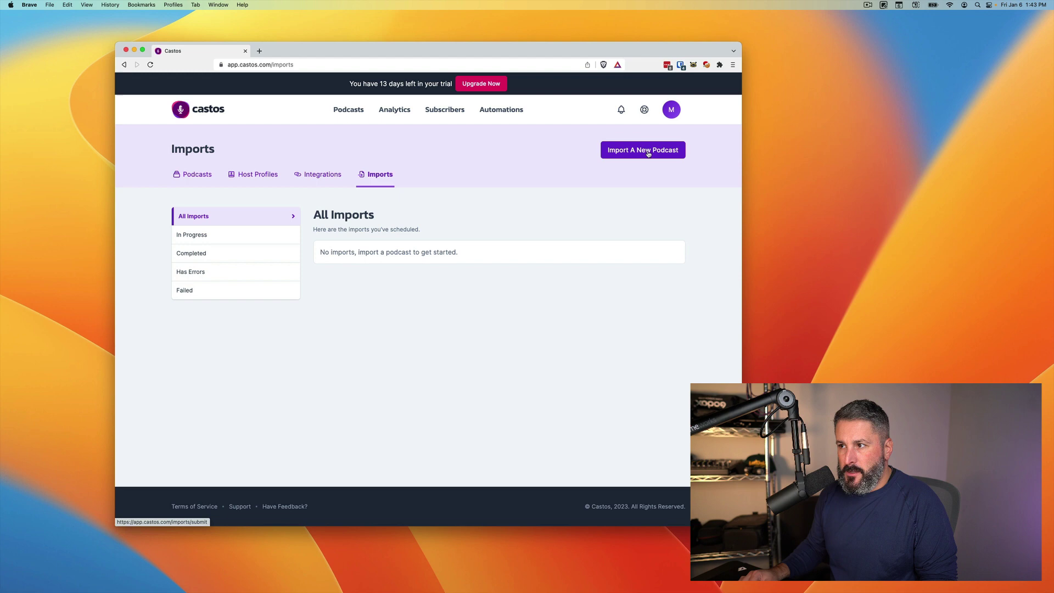
pyautogui.click(648, 154)
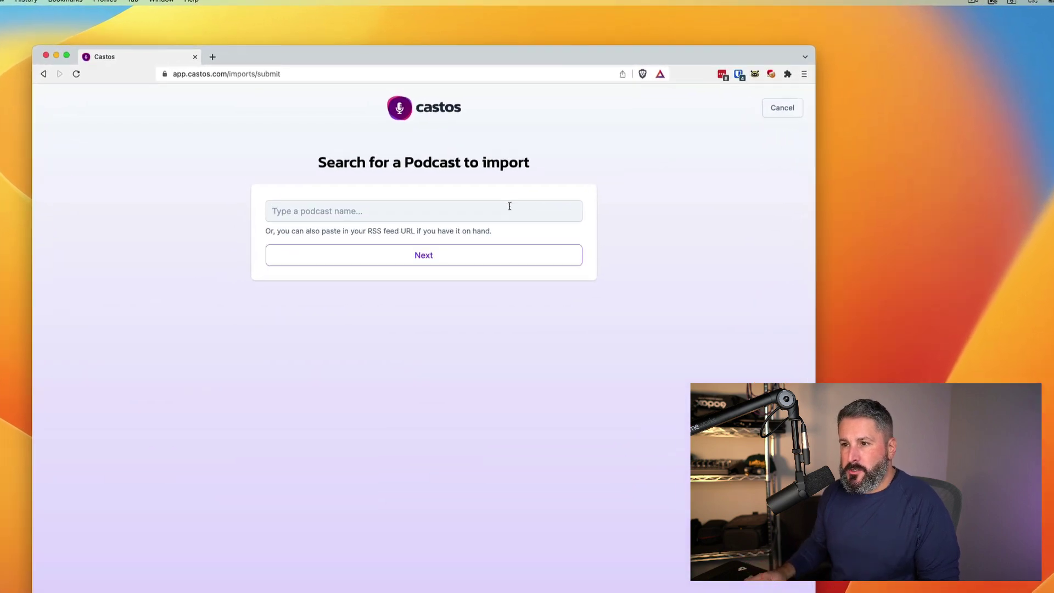
# Paste the podcast's RSS feed URL into the search field, then clear it again.
pyautogui.click(466, 175)
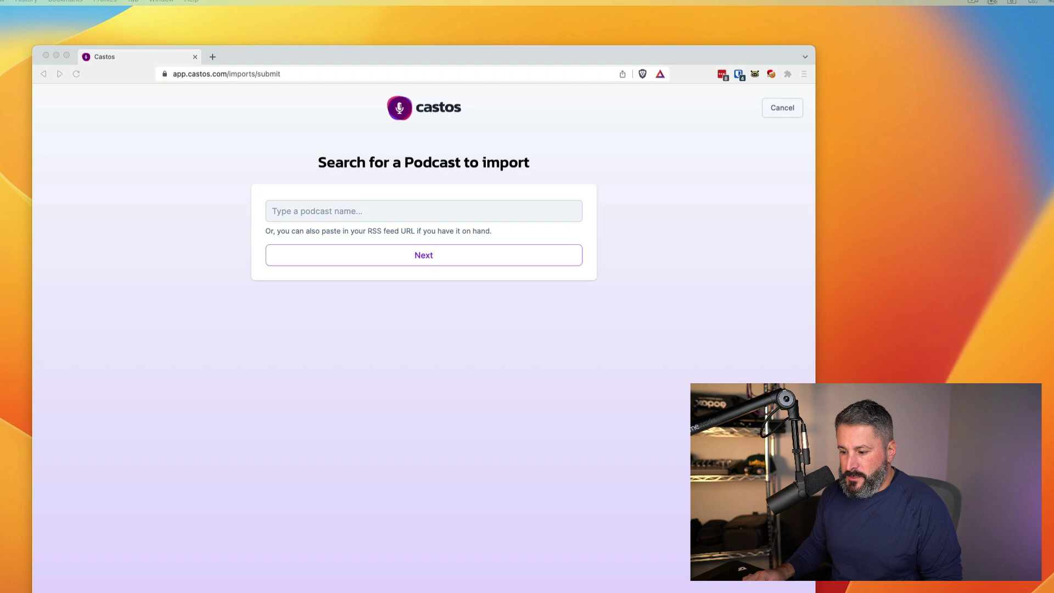
pyautogui.click(432, 219)
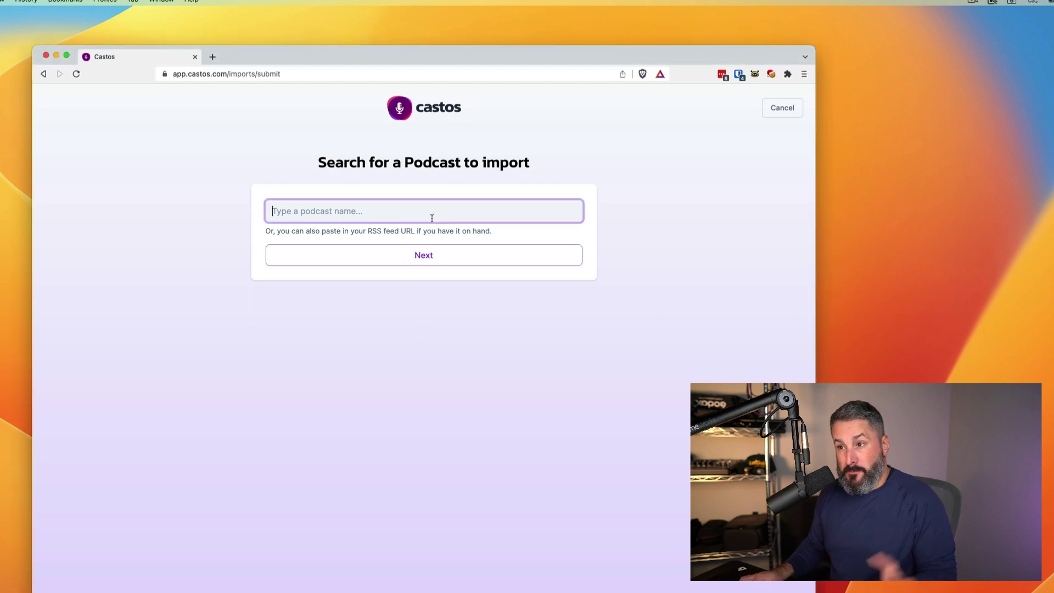
pyautogui.write('https://wearehere.castos.com/fall-river-podcast')
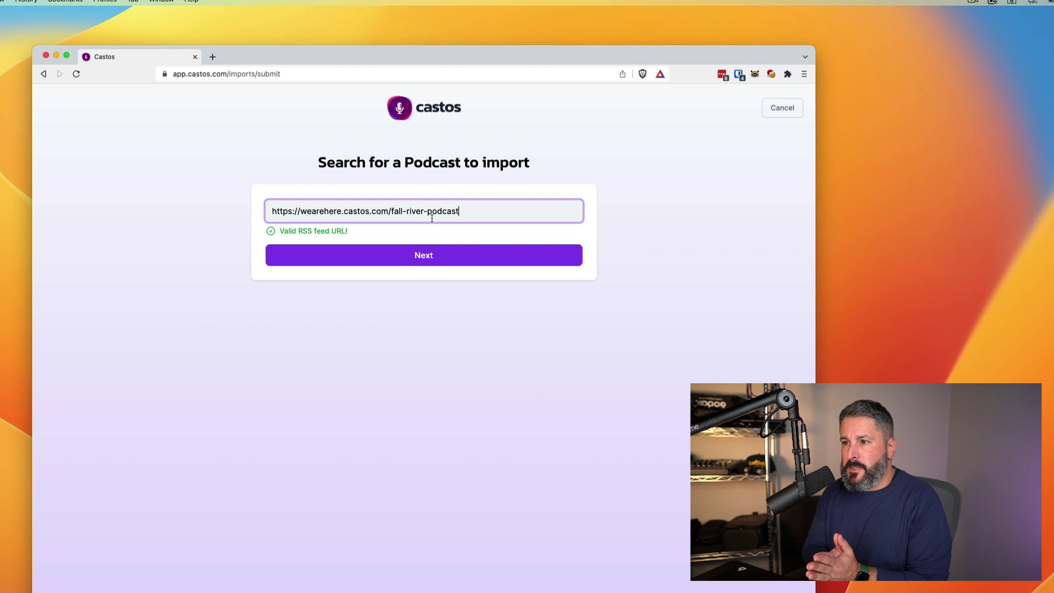
pyautogui.press('super+a')
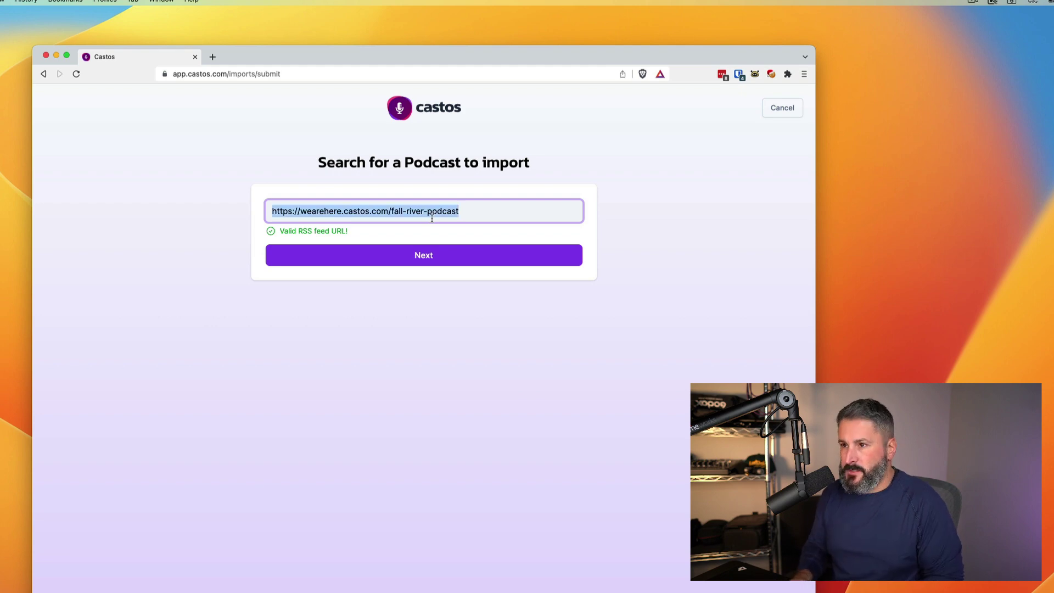
pyautogui.press('BackSpace')
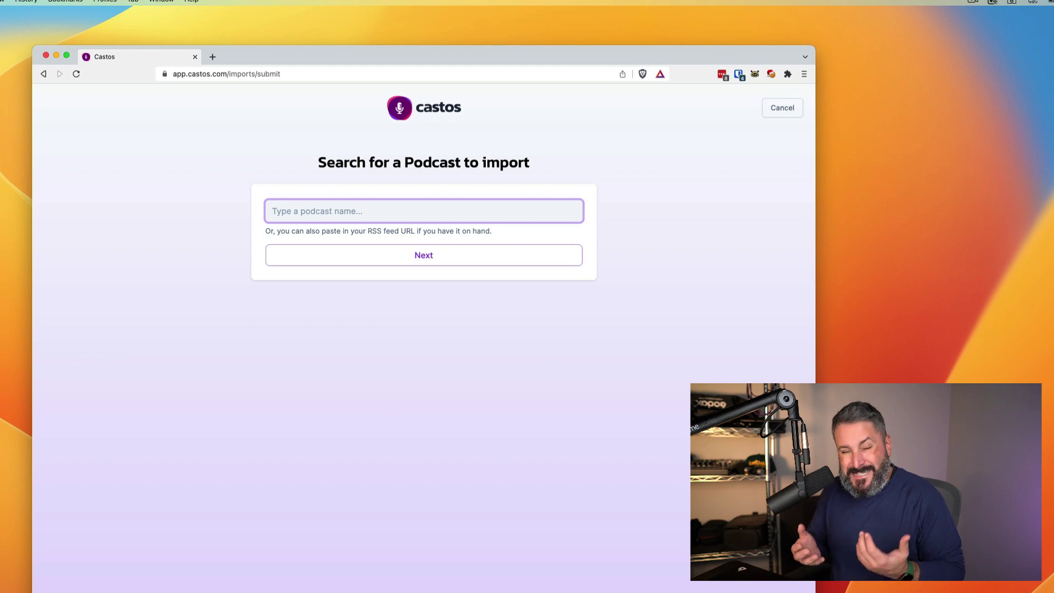
# Search 'fall river podcast' and pick the Fall River Podcast result with 13 episodes.
pyautogui.write('fall river podcast')
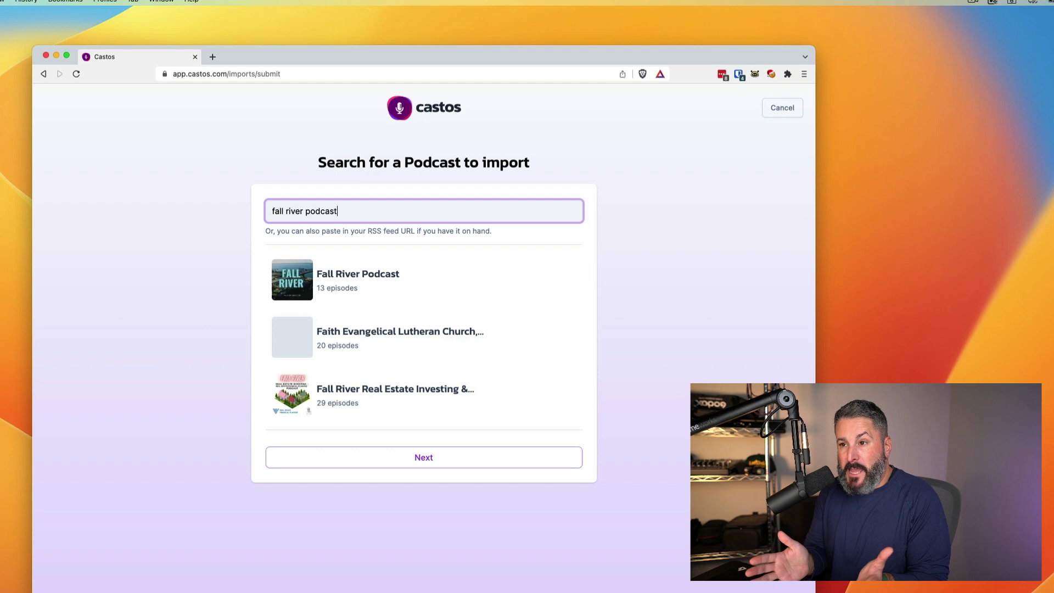
pyautogui.click(413, 290)
pyautogui.click(413, 290)
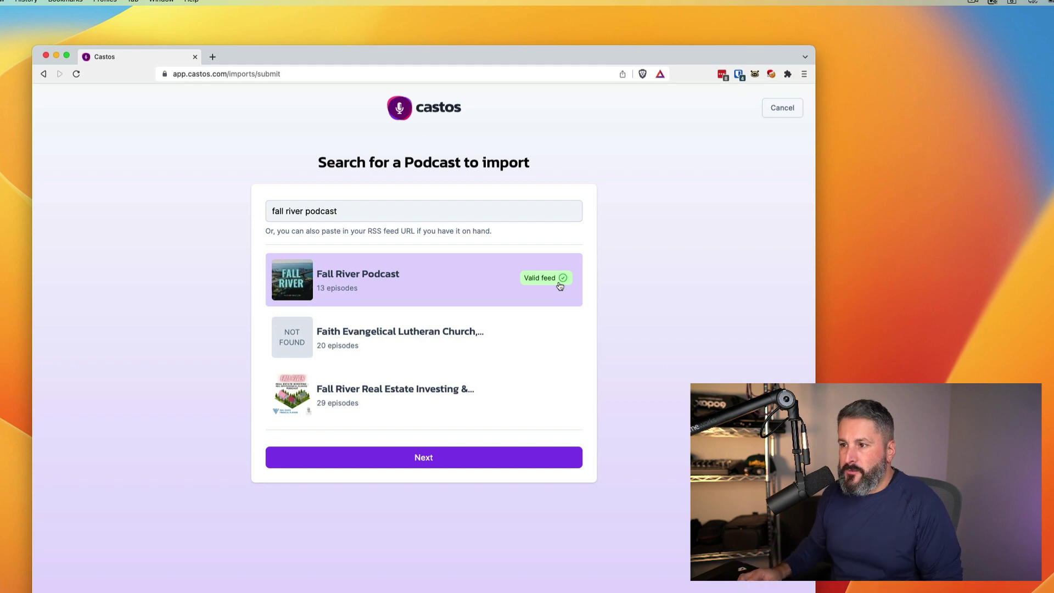
# Continue to the ownership check and bring the Distribution Visibility settings window into view.
pyautogui.click(442, 459)
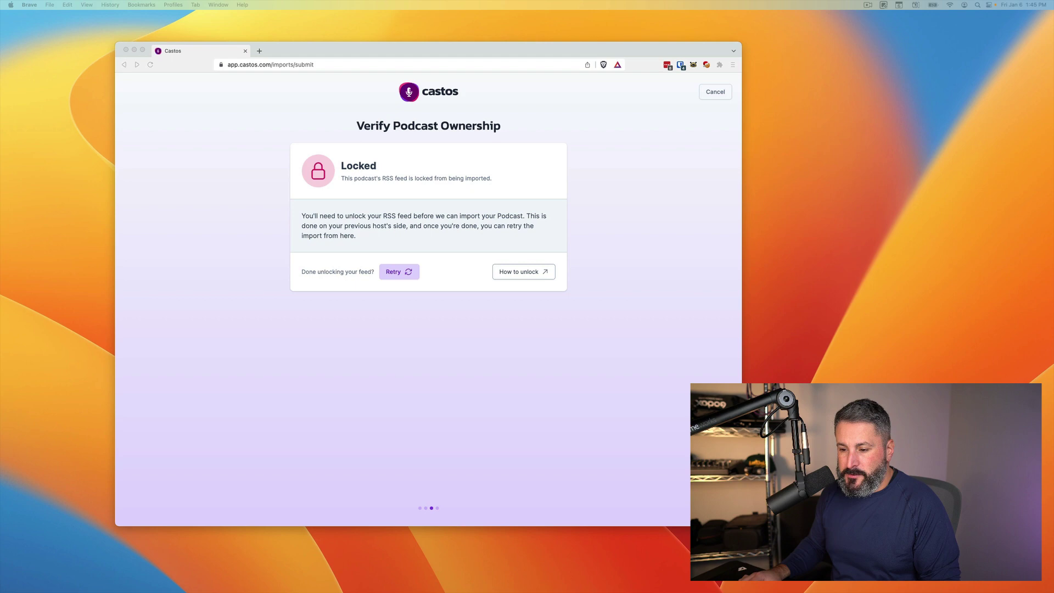
pyautogui.moveTo(510, 560); pyautogui.dragTo(565, 136)
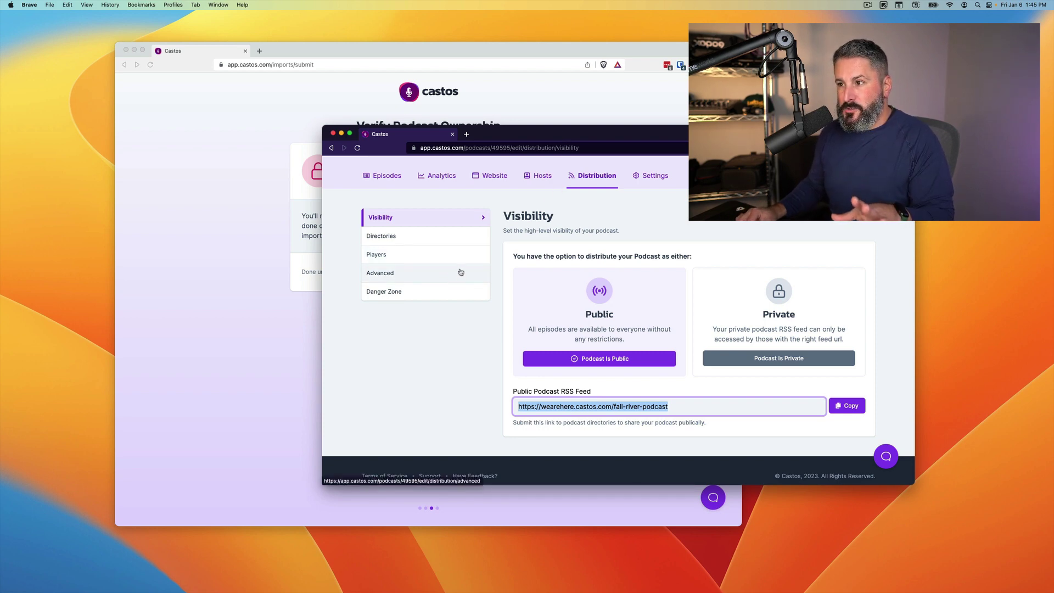
# Set the Fall River Podcast RSS feed to Unlocked in Danger Zone and save it.
pyautogui.click(431, 292)
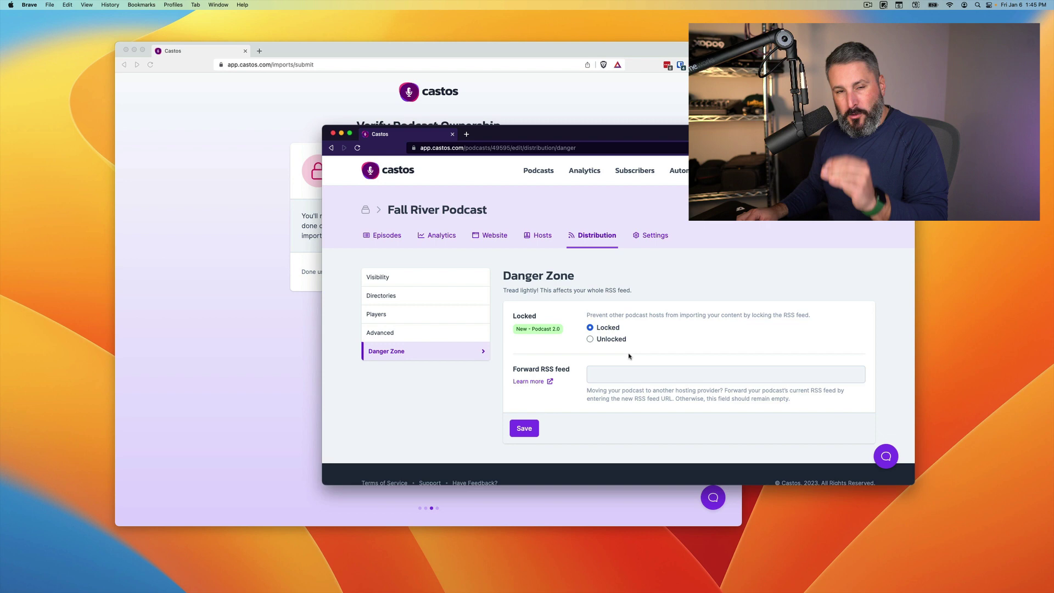
pyautogui.click(235, 257)
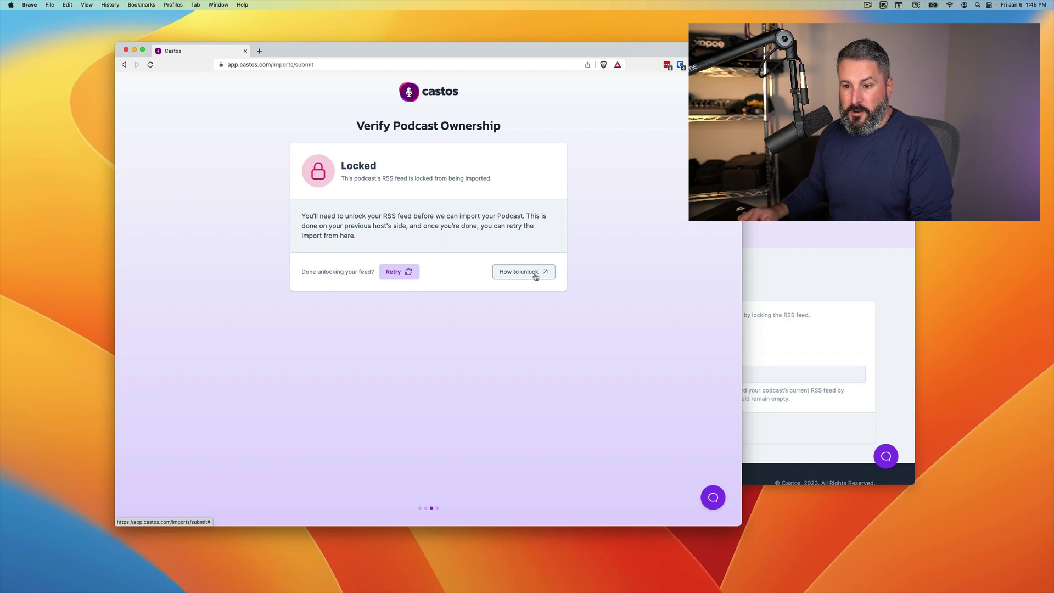
pyautogui.click(814, 244)
pyautogui.click(615, 341)
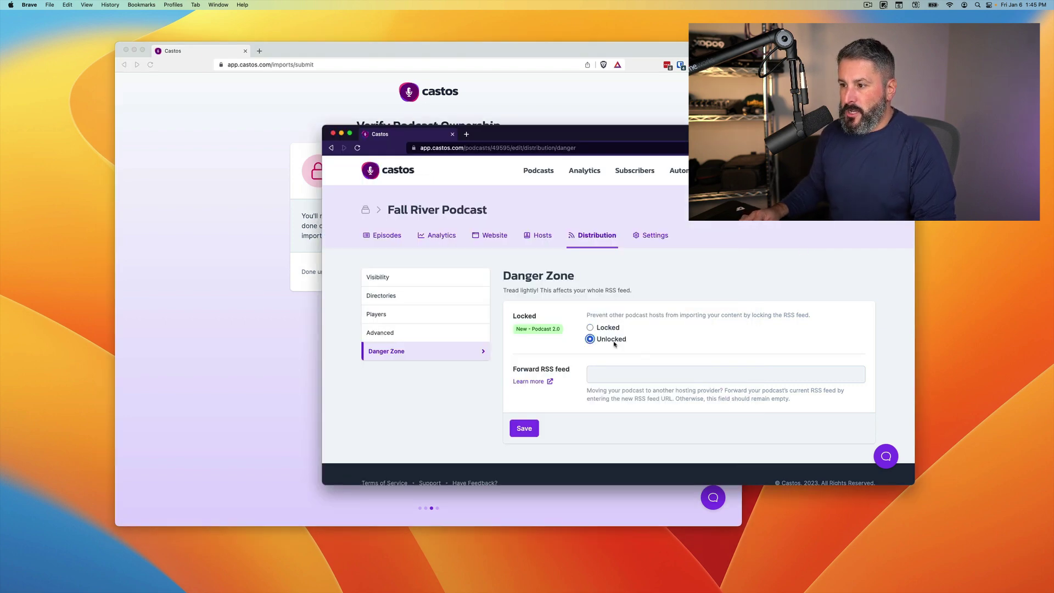
pyautogui.click(529, 432)
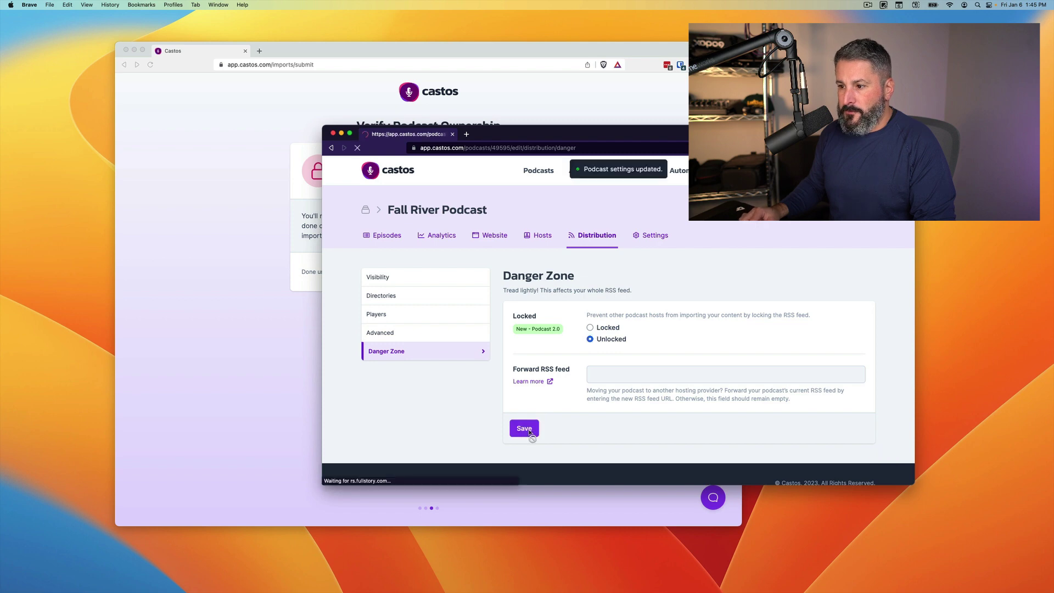
# Close the settings window and retry the import's ownership check on the Locked page.
pyautogui.moveTo(782, 137); pyautogui.dragTo(582, 408)
pyautogui.press('cmd+w')
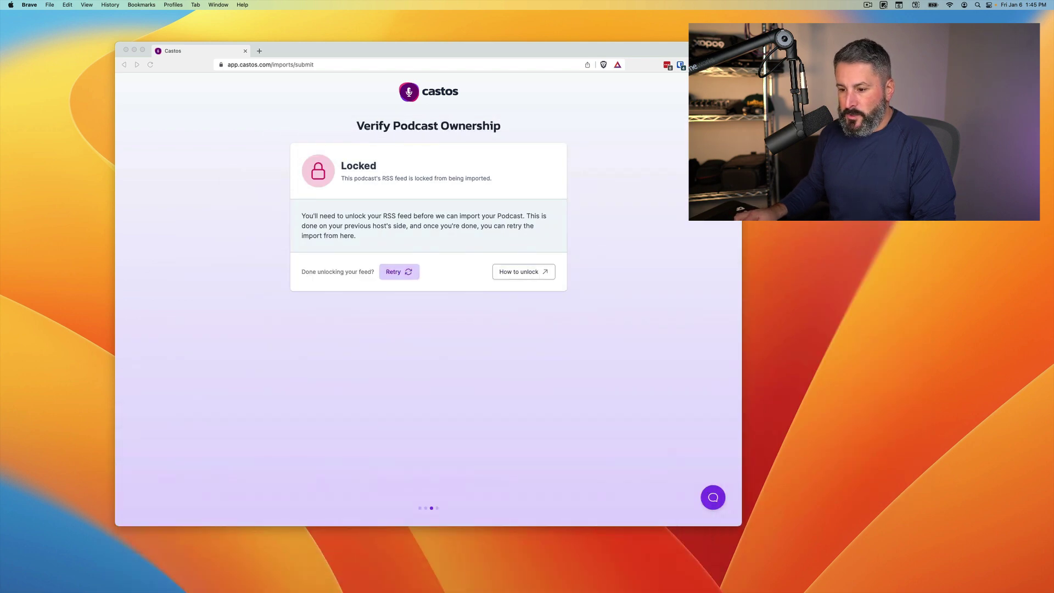
pyautogui.click(527, 370)
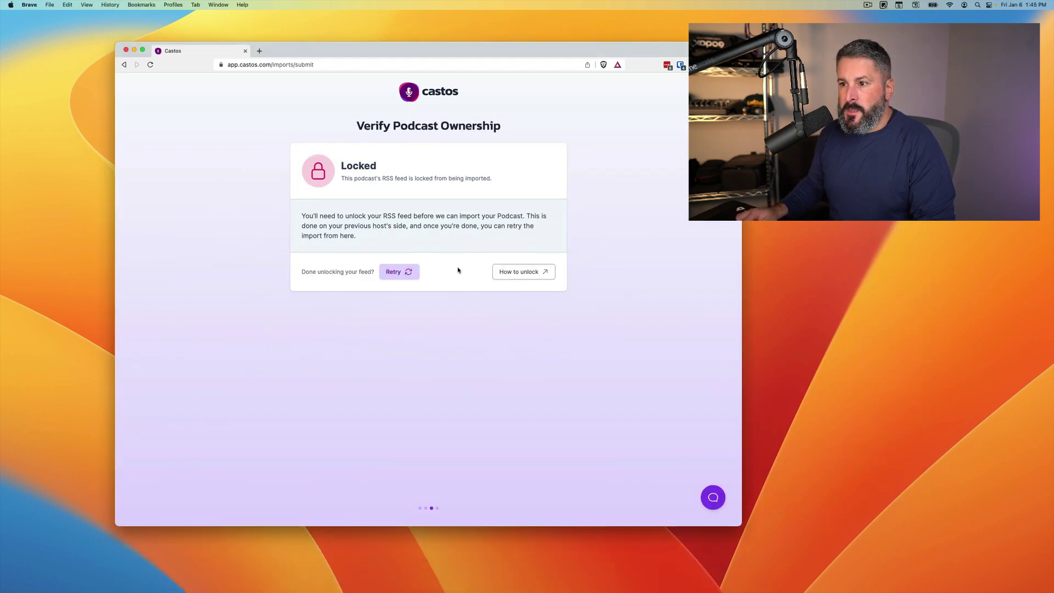
pyautogui.click(407, 273)
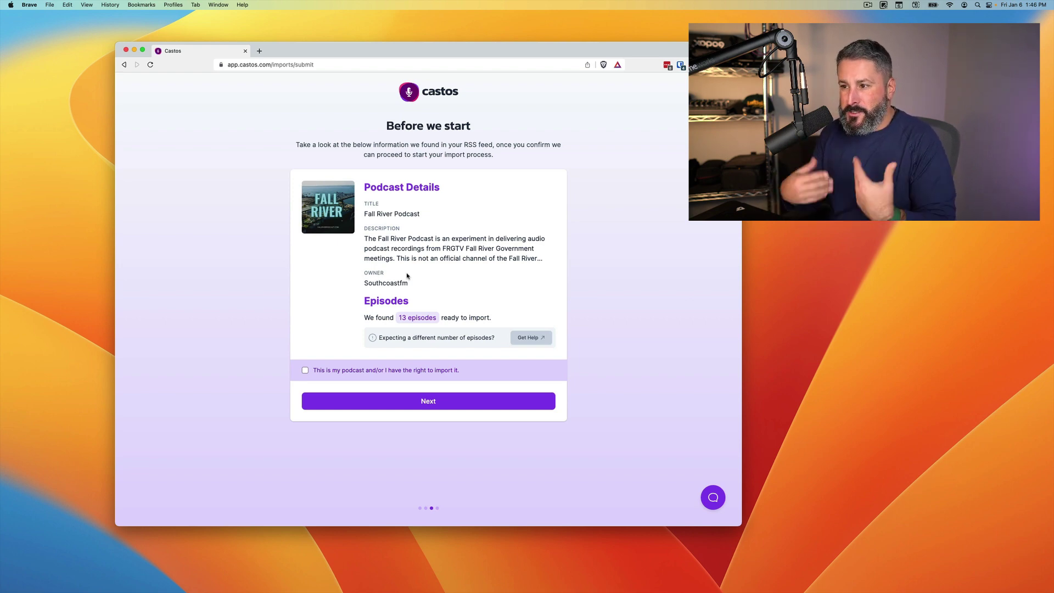
# Tick 'This is my podcast and/or I have the right to import it' and proceed.
pyautogui.click(305, 372)
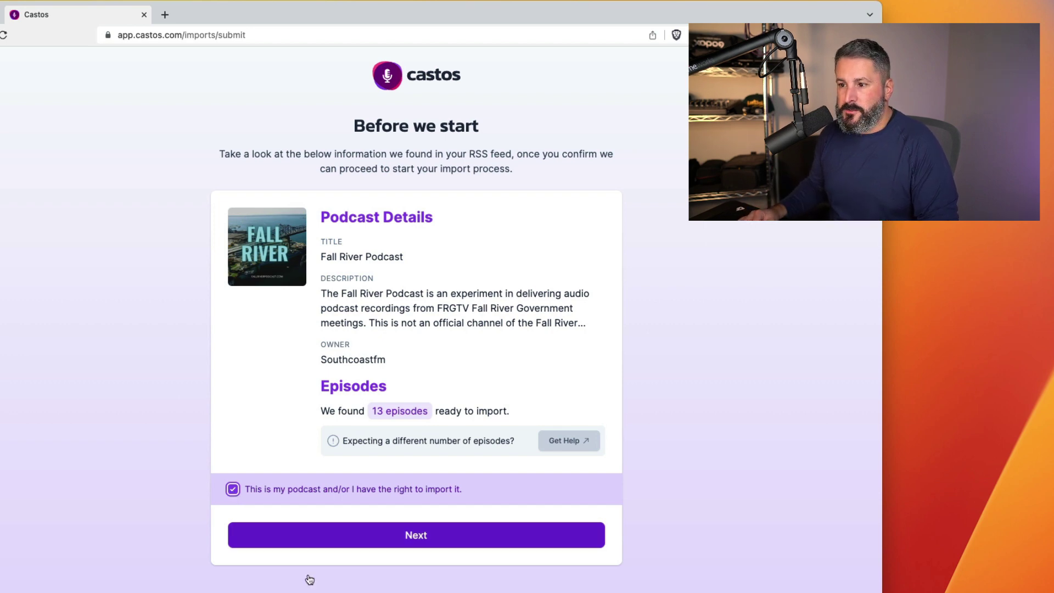
pyautogui.click(432, 543)
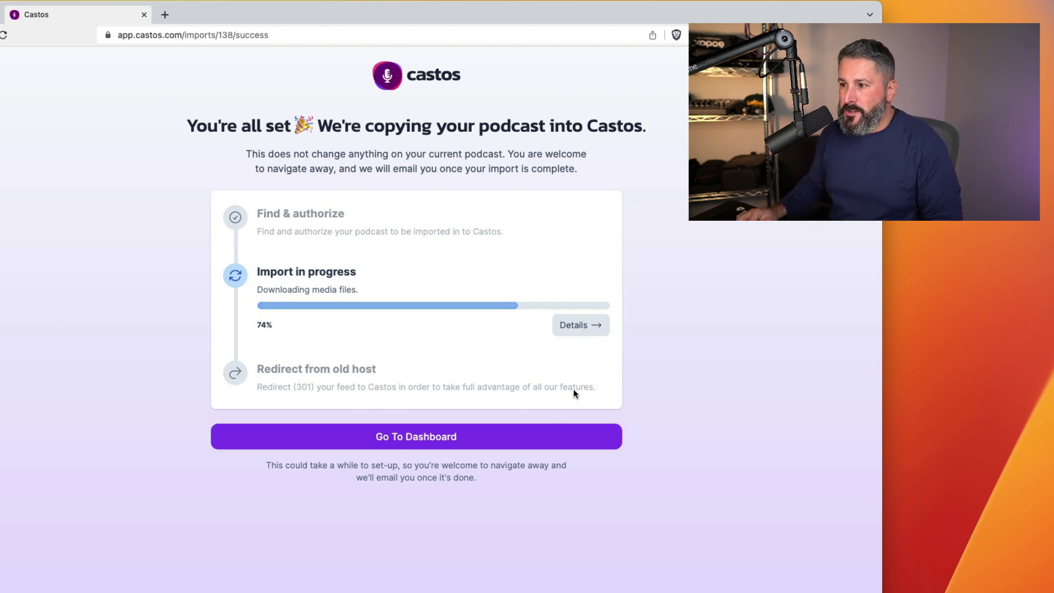
# Open the import's progress details while its media files download.
pyautogui.click(590, 331)
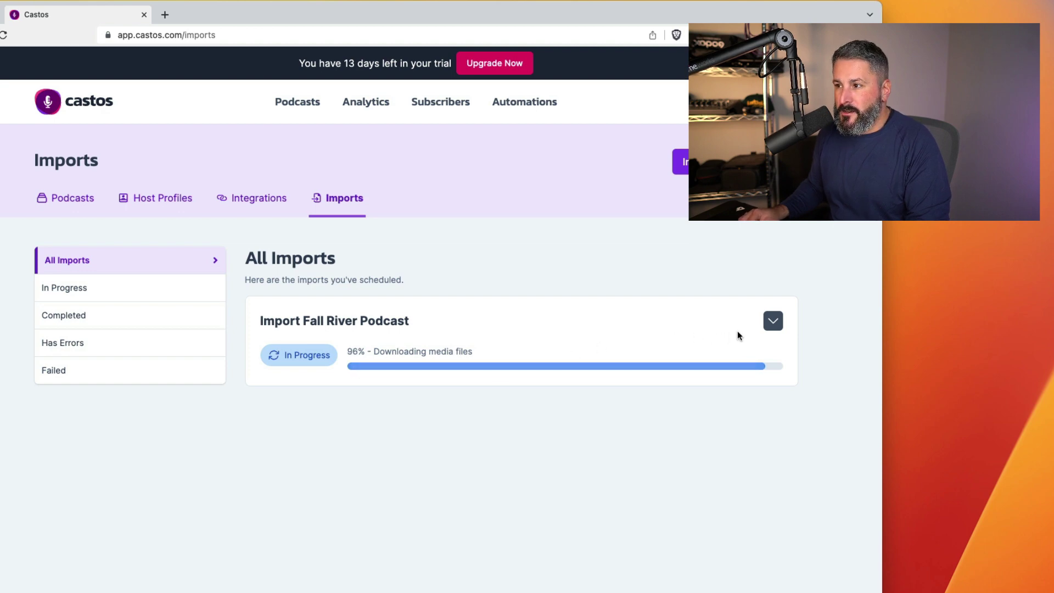
# Expand the Import Fall River Podcast card showing 13 episodes completed at 100%.
pyautogui.click(774, 324)
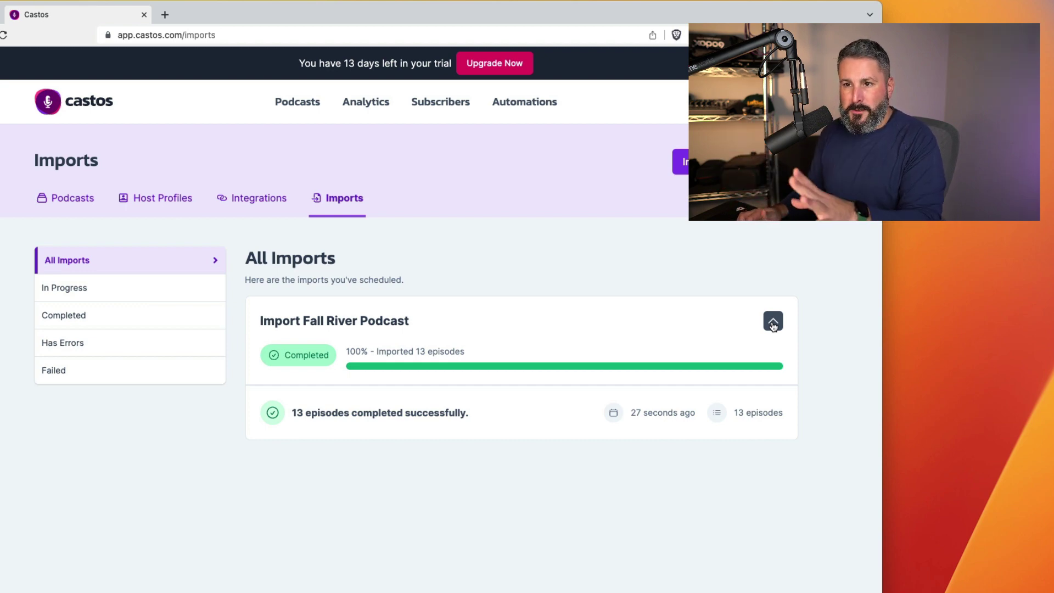
# Check the In Progress, Completed, Has Errors and Failed import lists, then return to Podcasts.
pyautogui.click(168, 298)
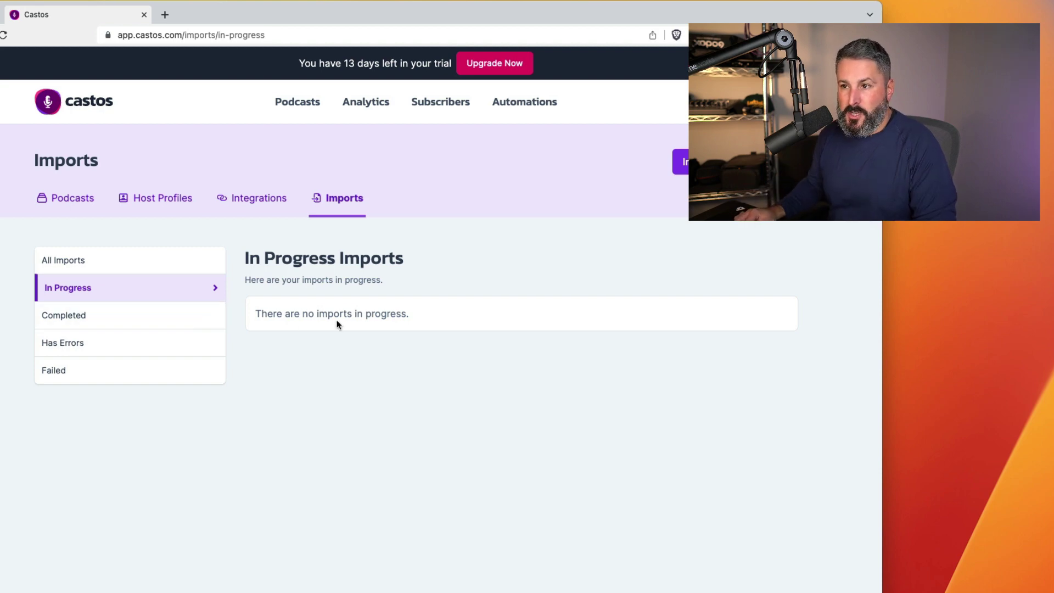
pyautogui.click(192, 324)
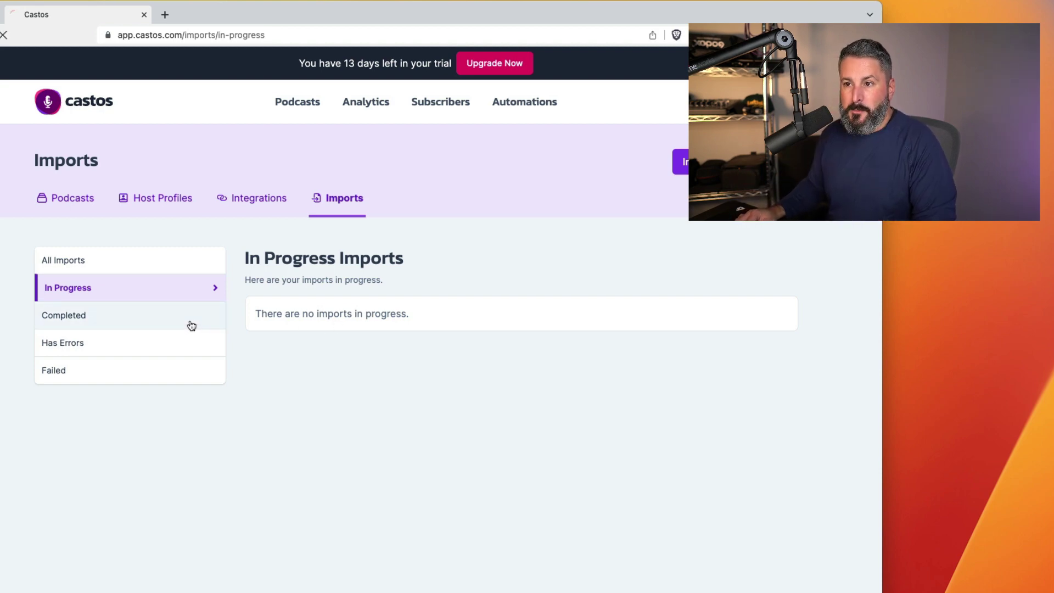
pyautogui.click(165, 349)
pyautogui.click(164, 370)
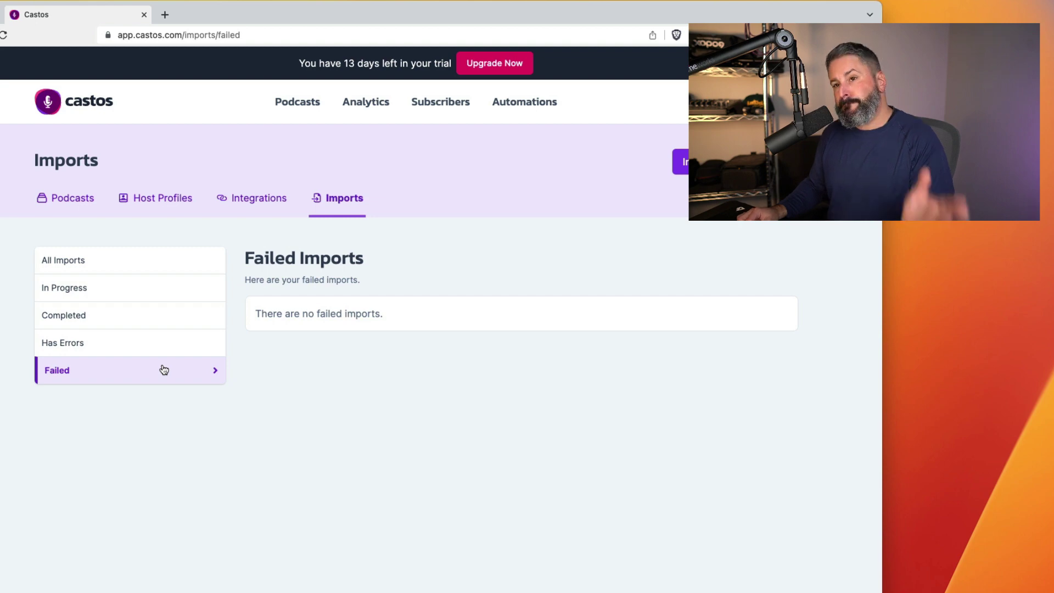
pyautogui.click(65, 207)
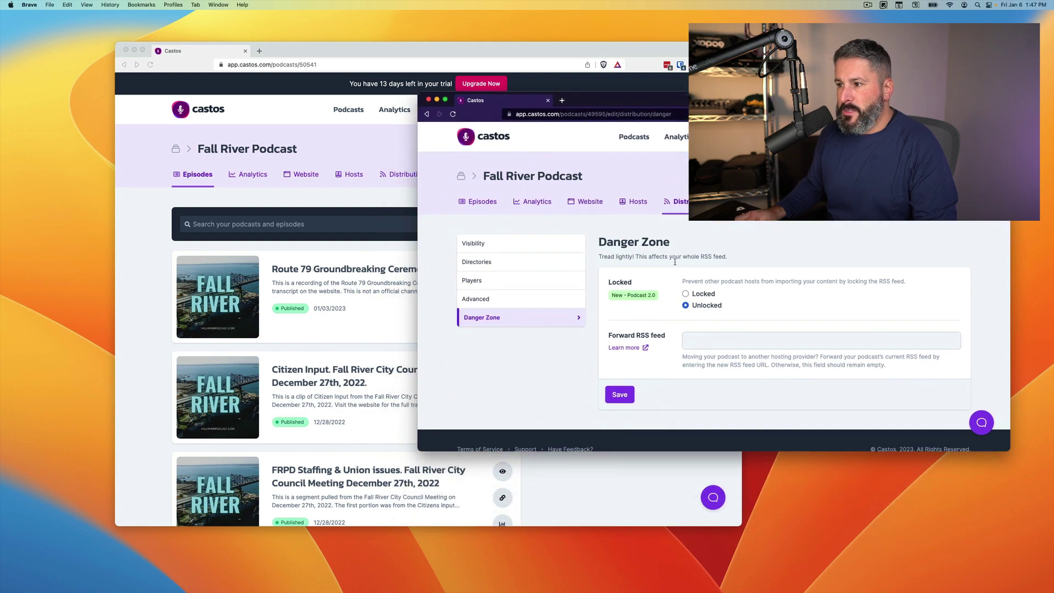
# Focus the Forward RSS feed field beside the 13 imported Fall River Podcast episodes.
pyautogui.click(707, 343)
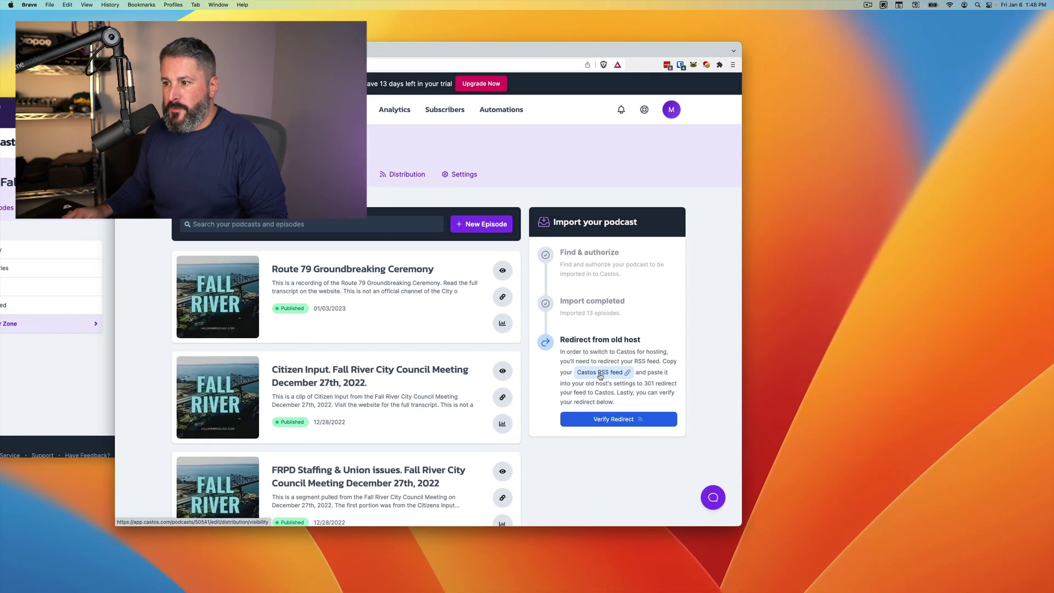
pyautogui.click(600, 373)
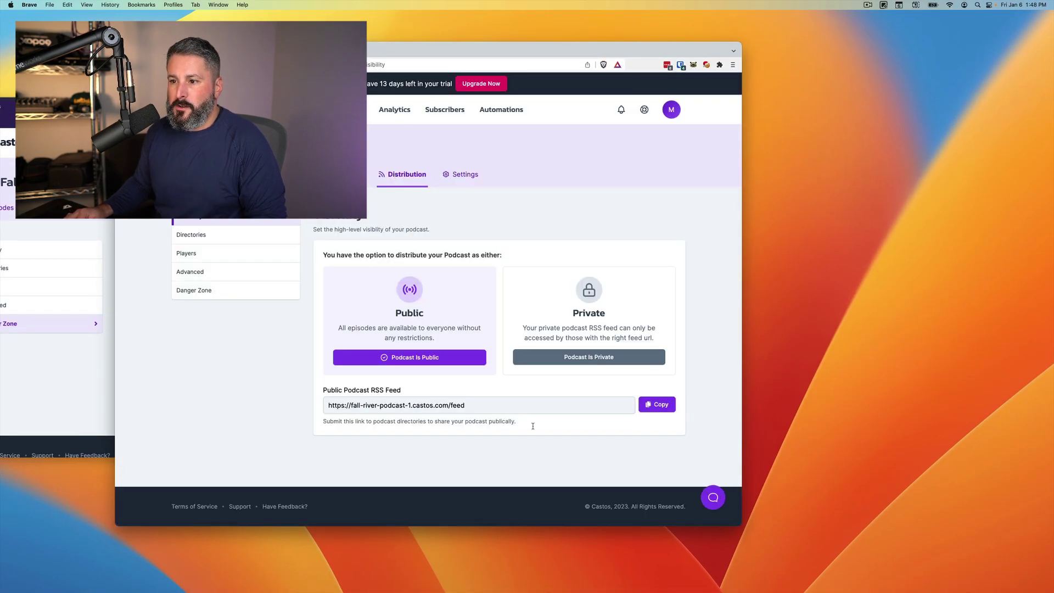
pyautogui.click(657, 404)
pyautogui.click(58, 349)
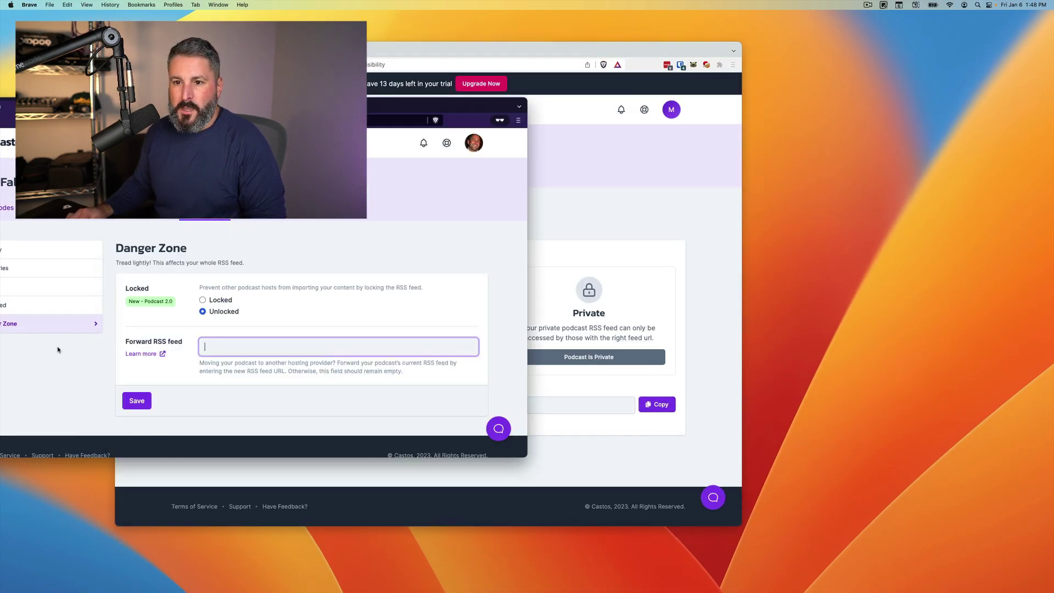
pyautogui.press('super+v')
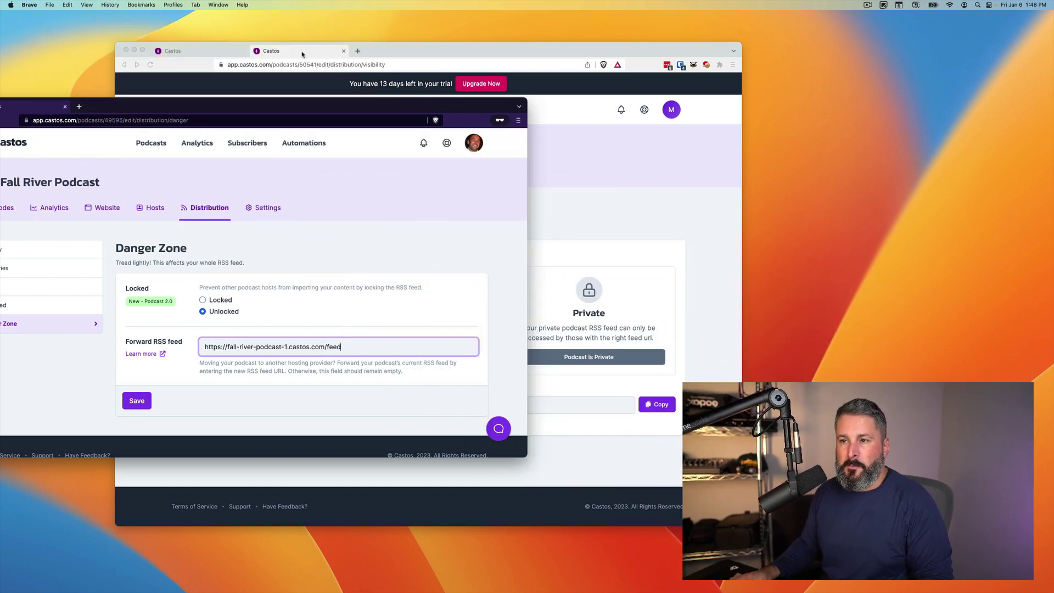
pyautogui.press('super+m')
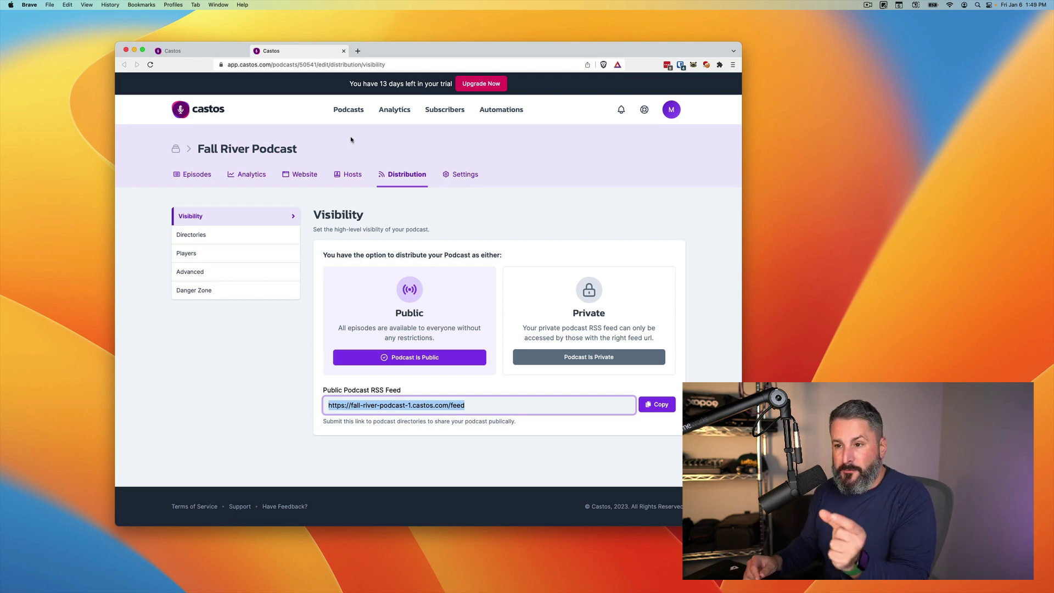
# Return to the Fall River Podcast's Episodes page in the first Castos tab.
pyautogui.click(220, 53)
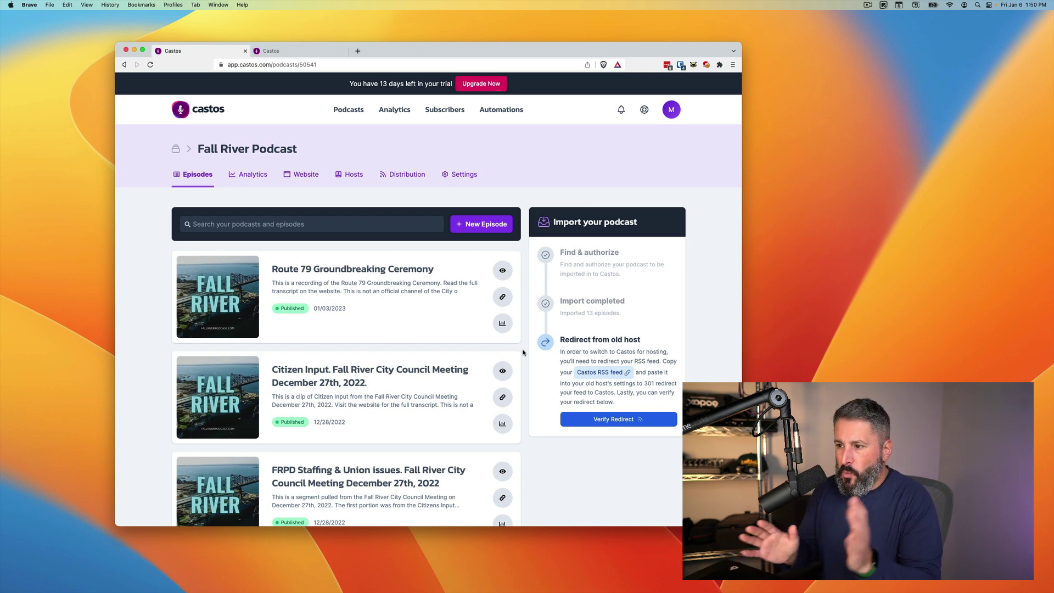
pyautogui.click(608, 421)
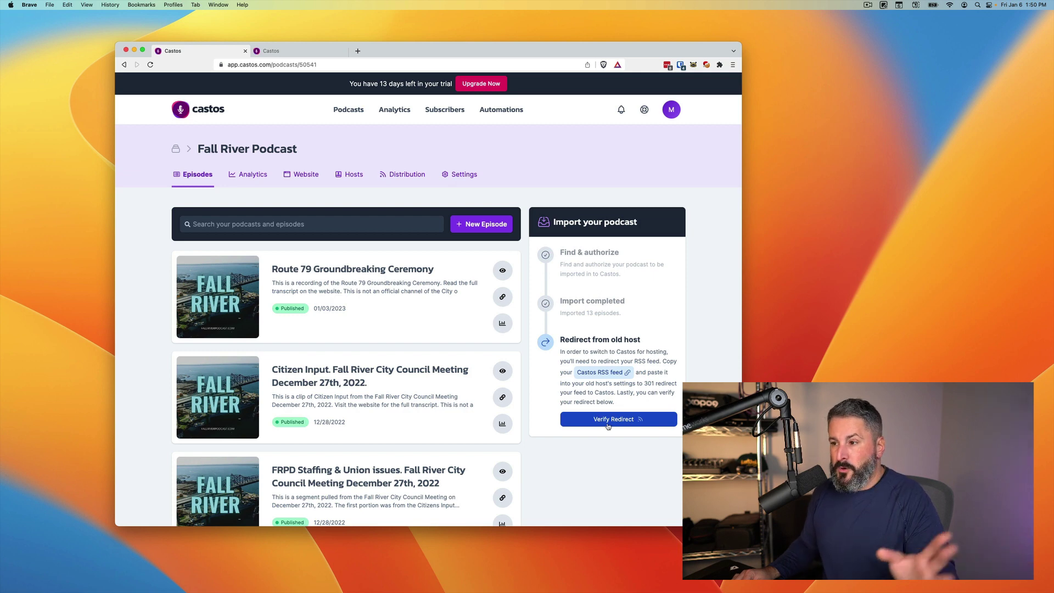